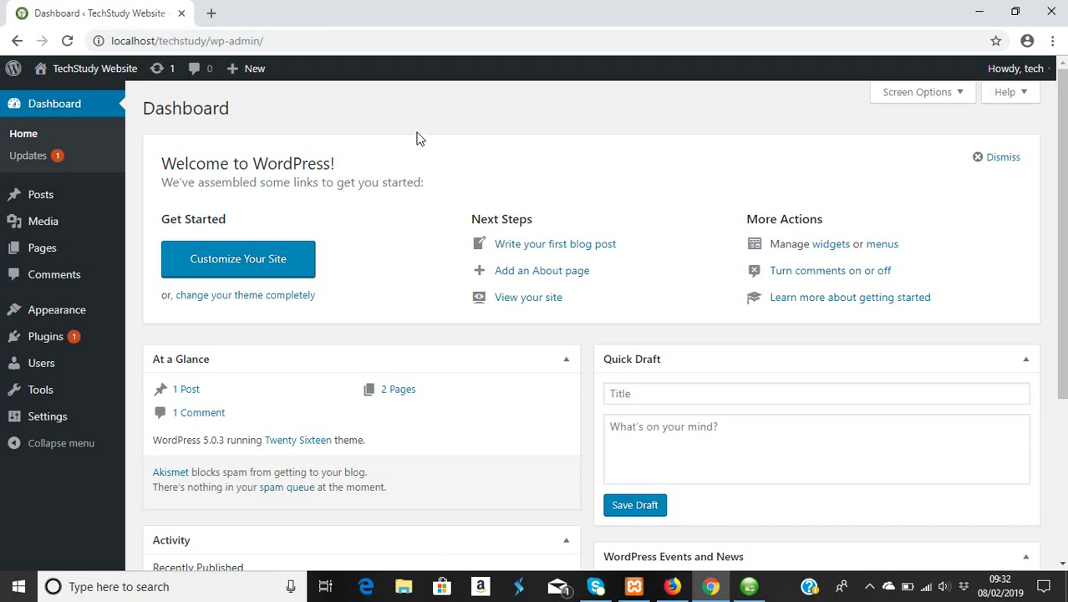
Open the list of installed plugins and go on to the page for adding a new plugin.
mouse_move(60, 323)
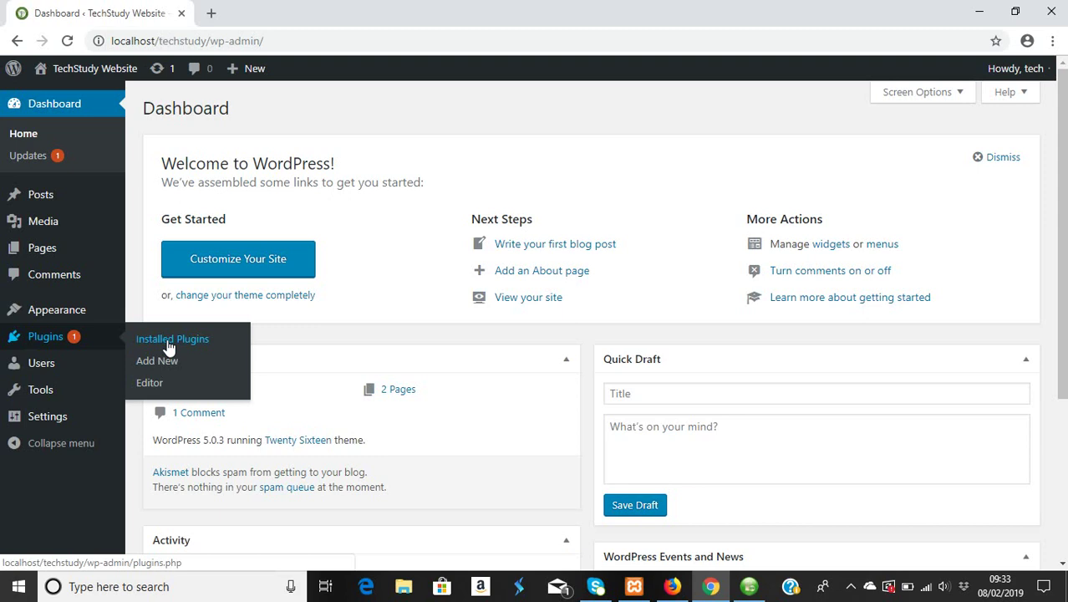
left_click(167, 346)
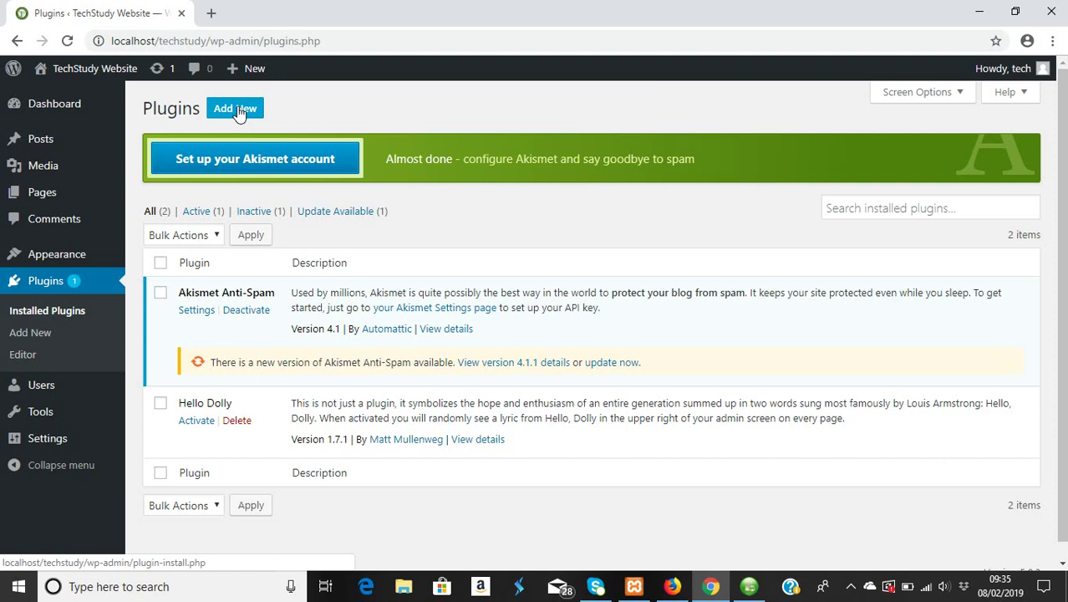
left_click(236, 109)
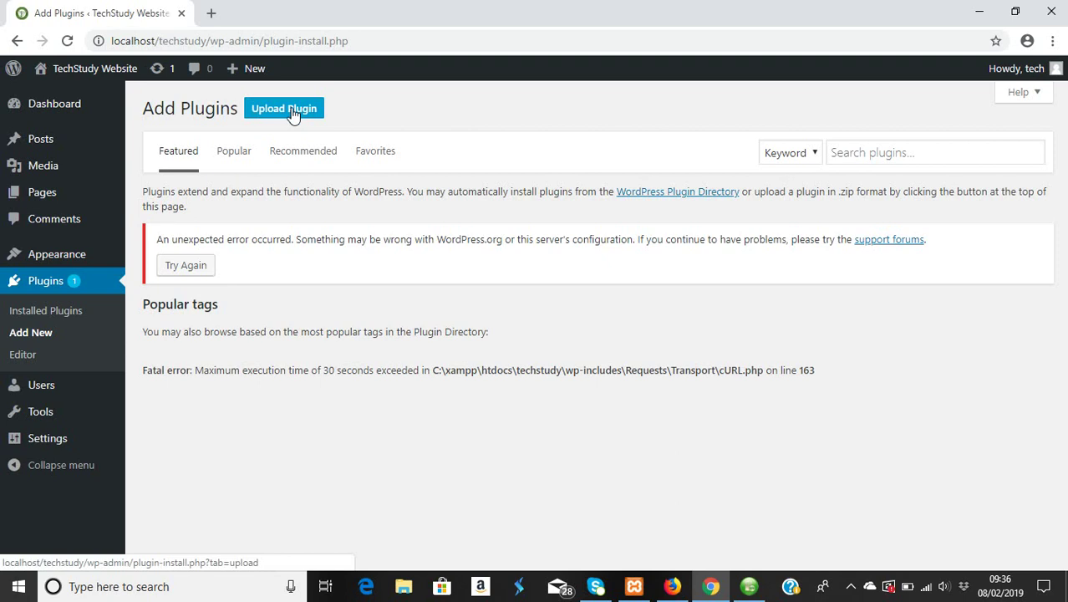
View the plugin upload form and its file chooser, cancelling without selecting a .zip file.
left_click(292, 116)
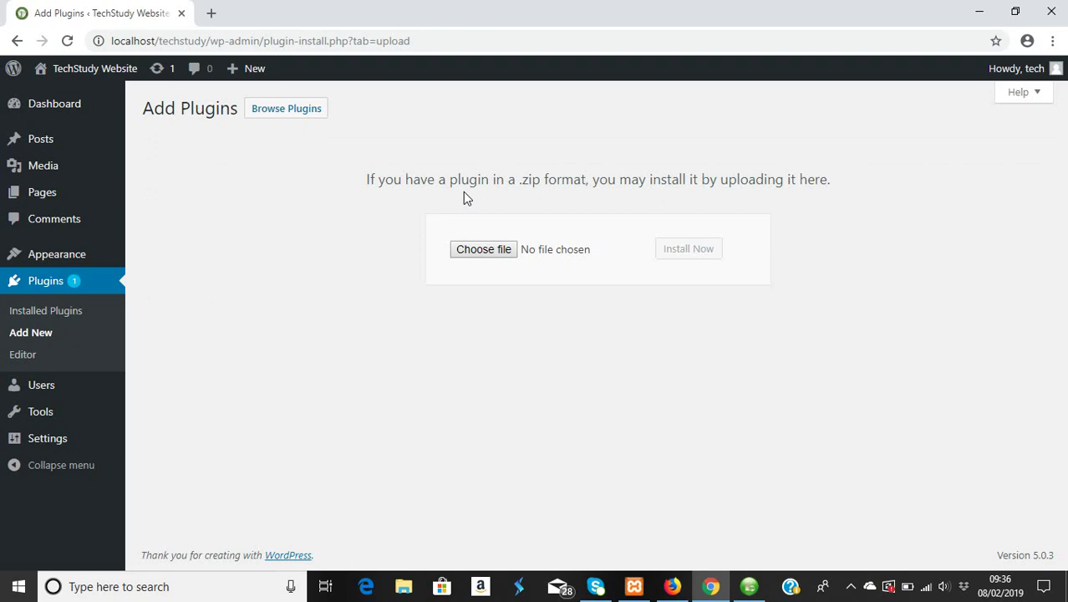
left_click(489, 256)
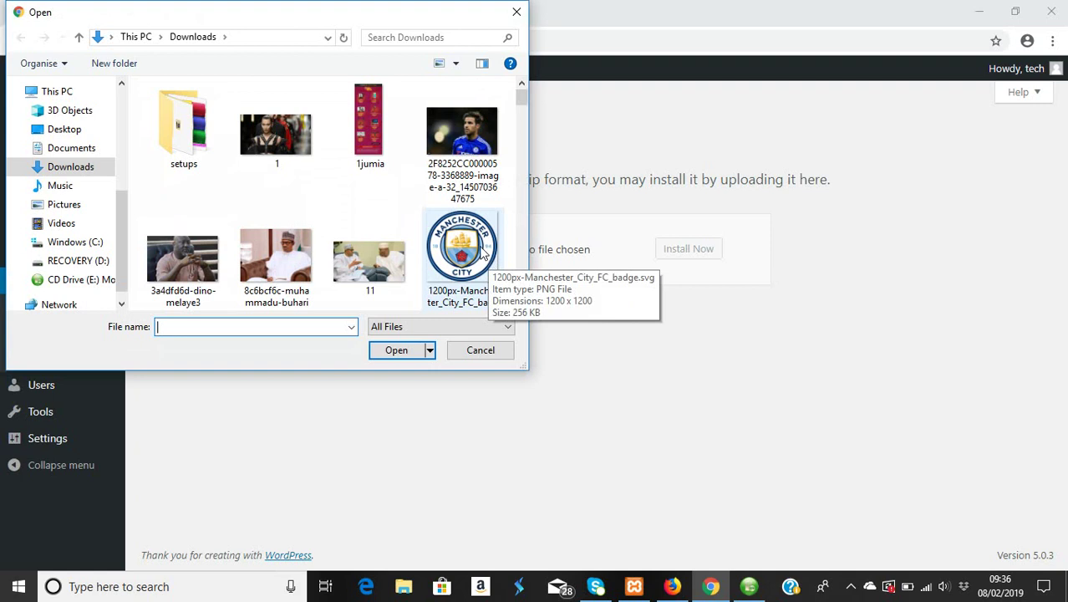
left_click(491, 355)
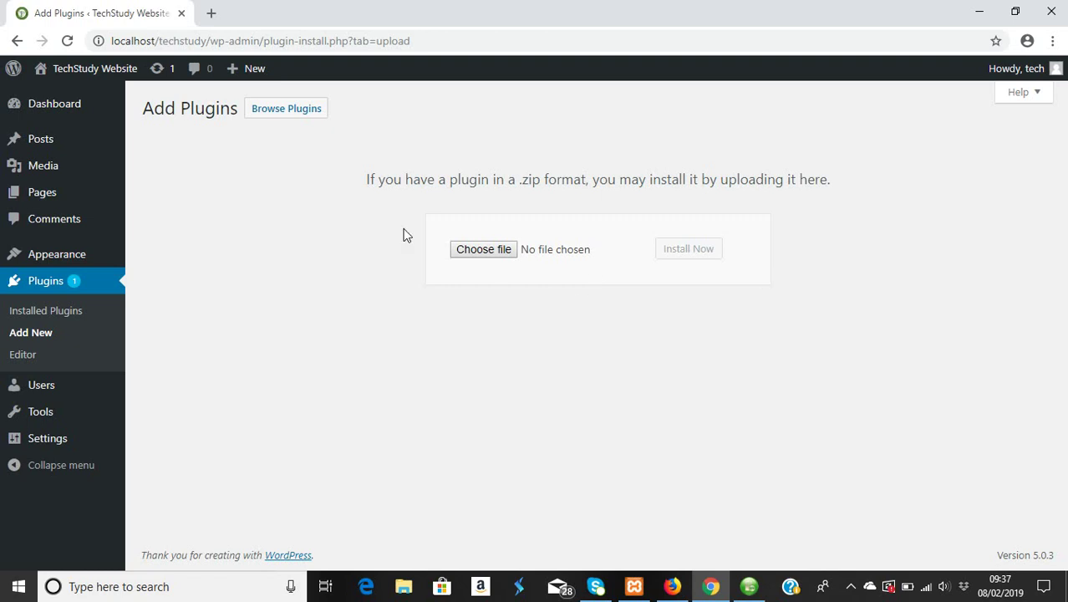
Return to the Dashboard and open the page for adding new plugins from there.
mouse_move(49, 118)
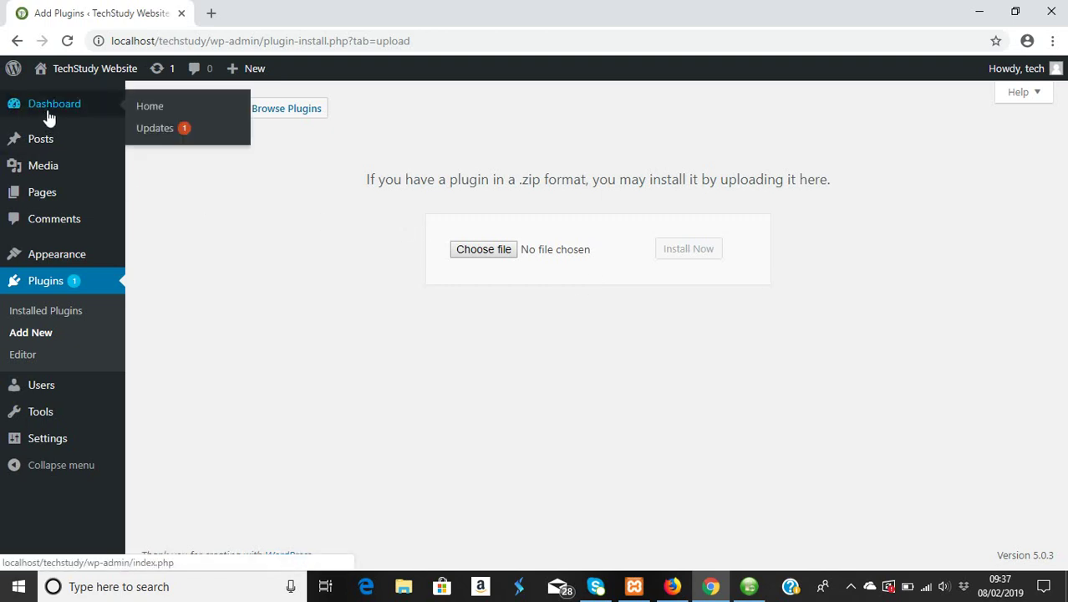
left_click(48, 119)
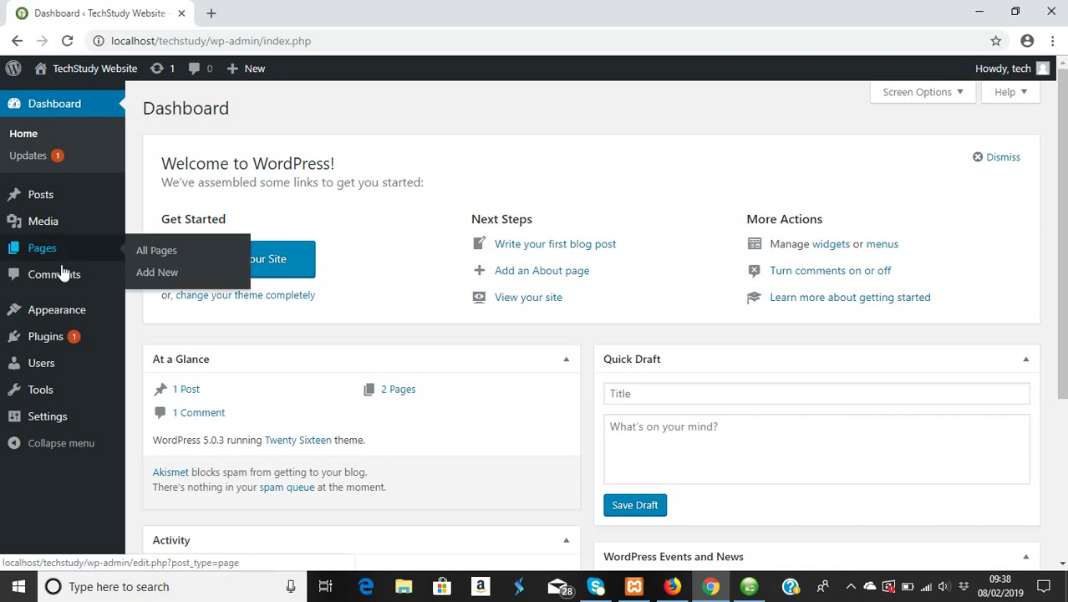
mouse_move(75, 346)
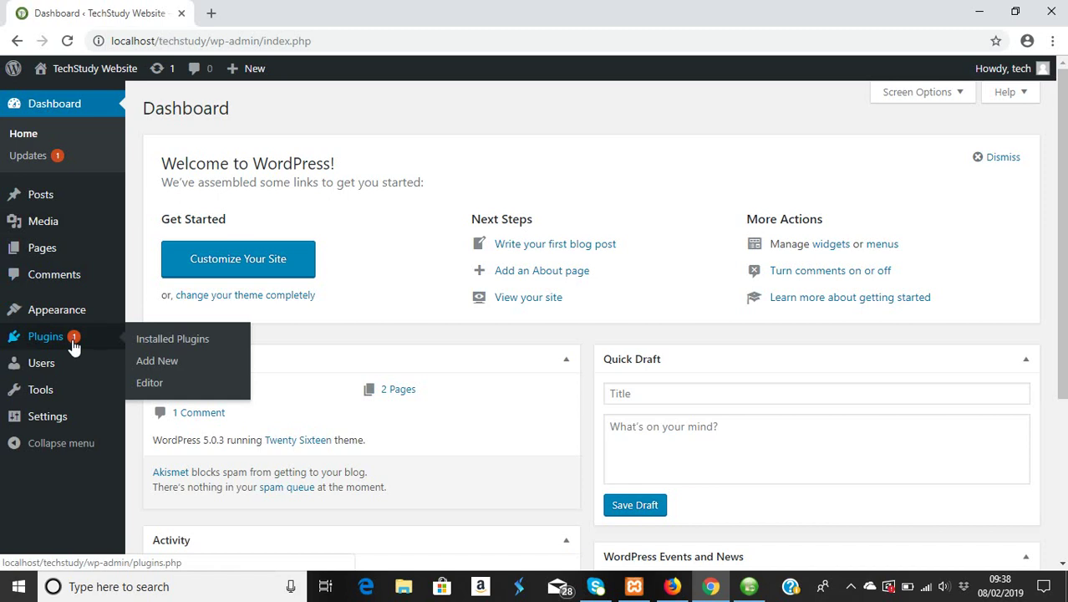
left_click(163, 368)
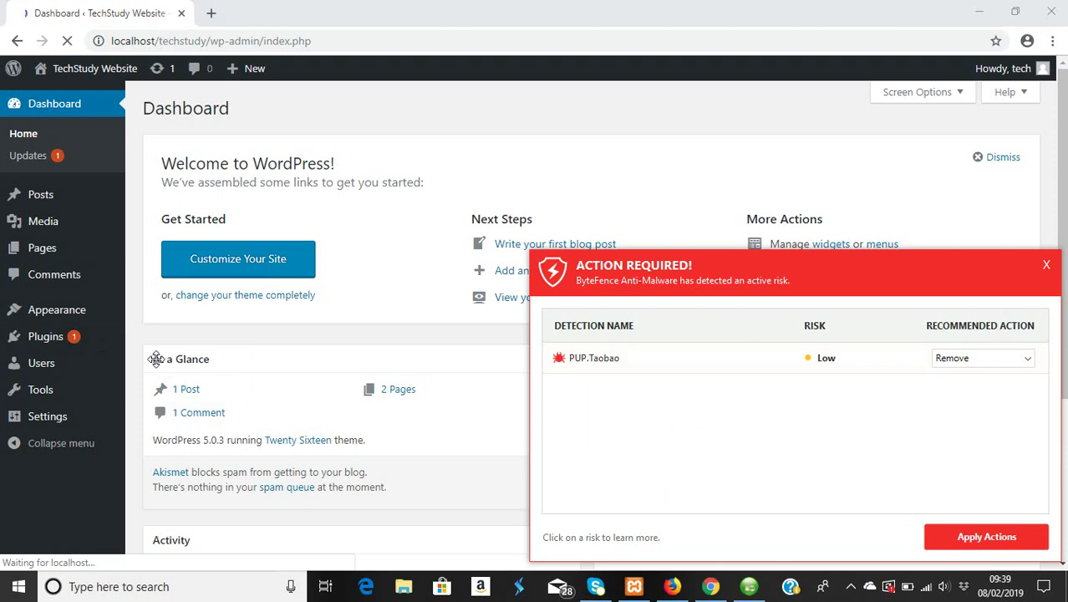
Close the ByteFence Anti-Malware alert without applying its actions and load the Add Plugins page again.
left_click(1046, 266)
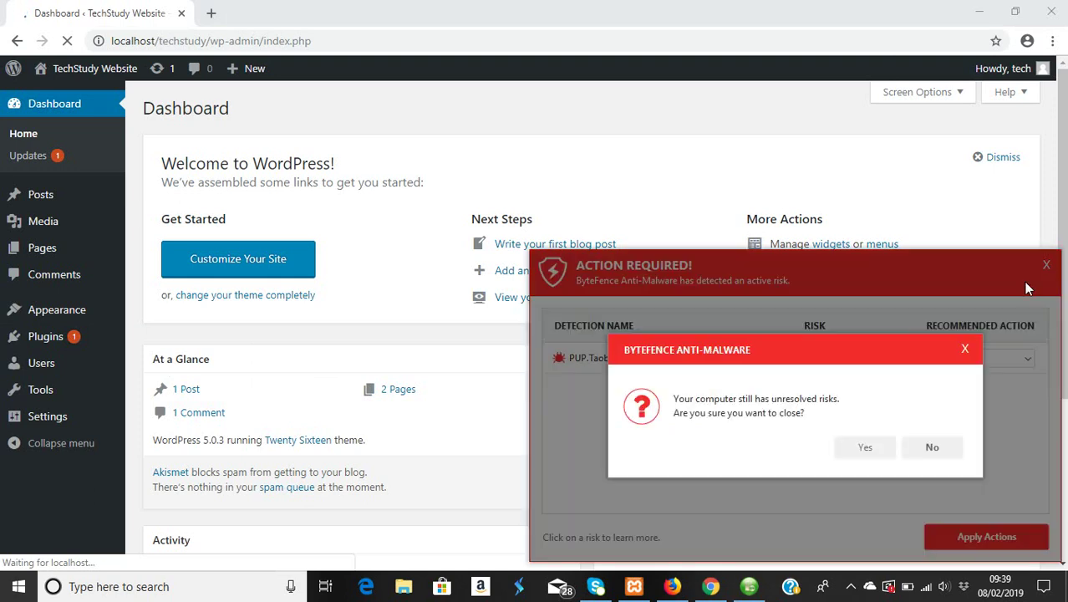
left_click(866, 449)
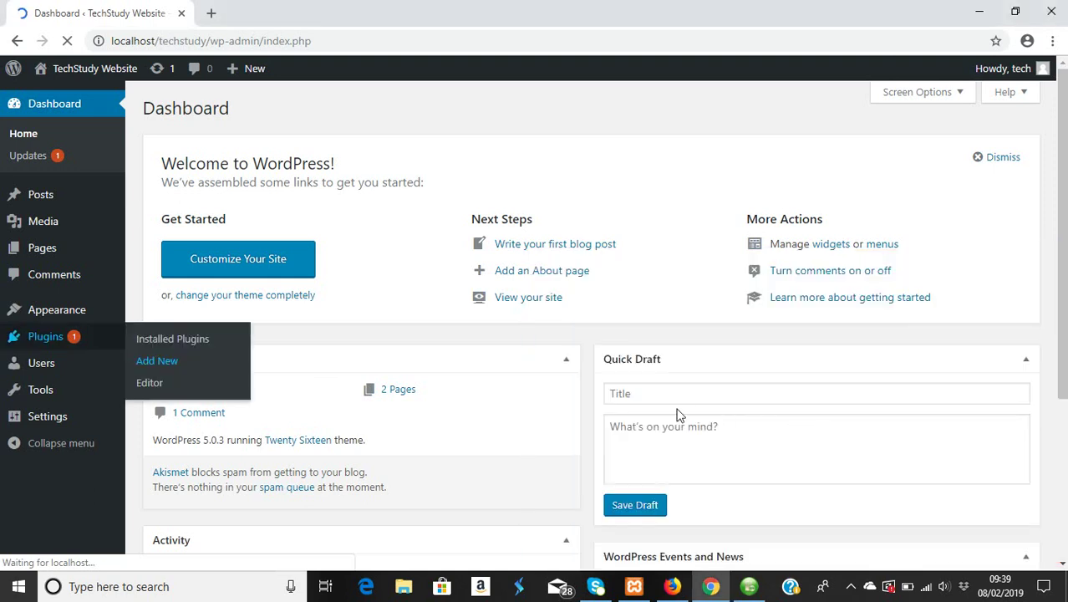
left_click(227, 367)
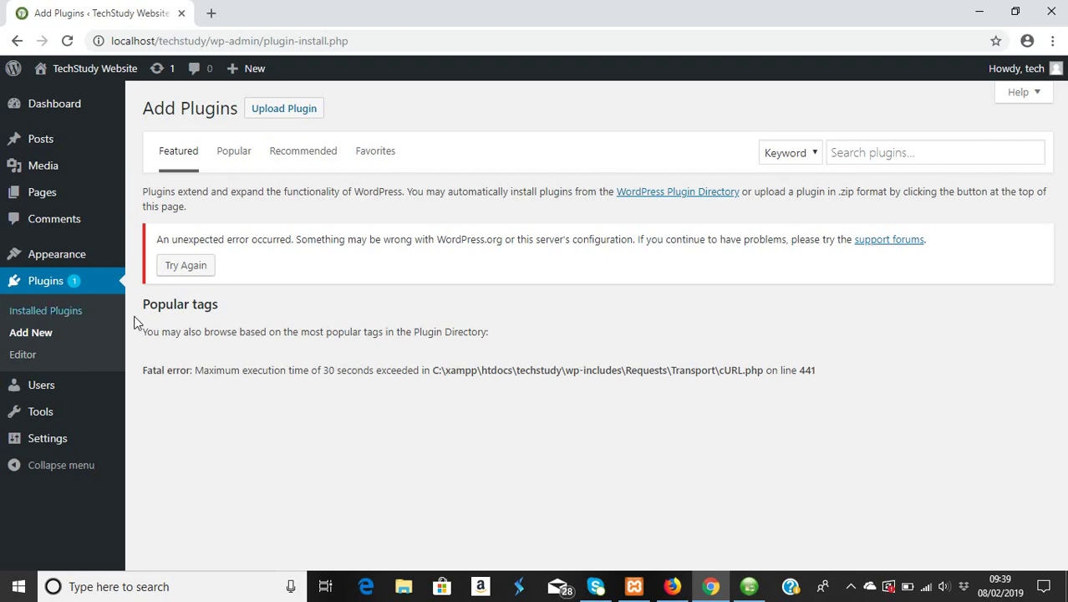
left_click(44, 335)
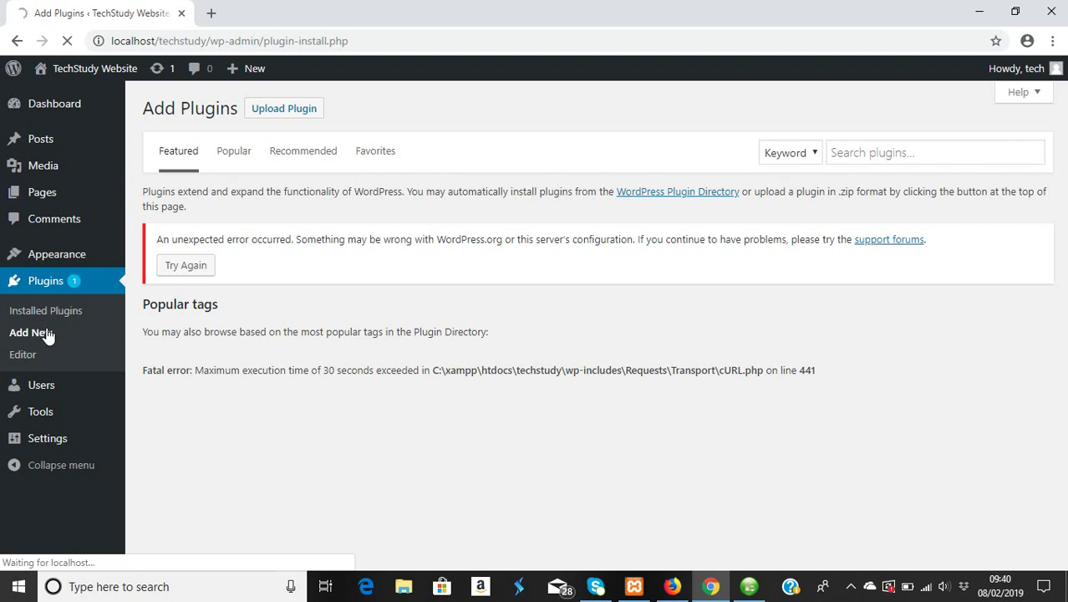
Quit Skype completely and confirm the exit.
left_click(595, 588)
right_click(596, 588)
left_click(585, 549)
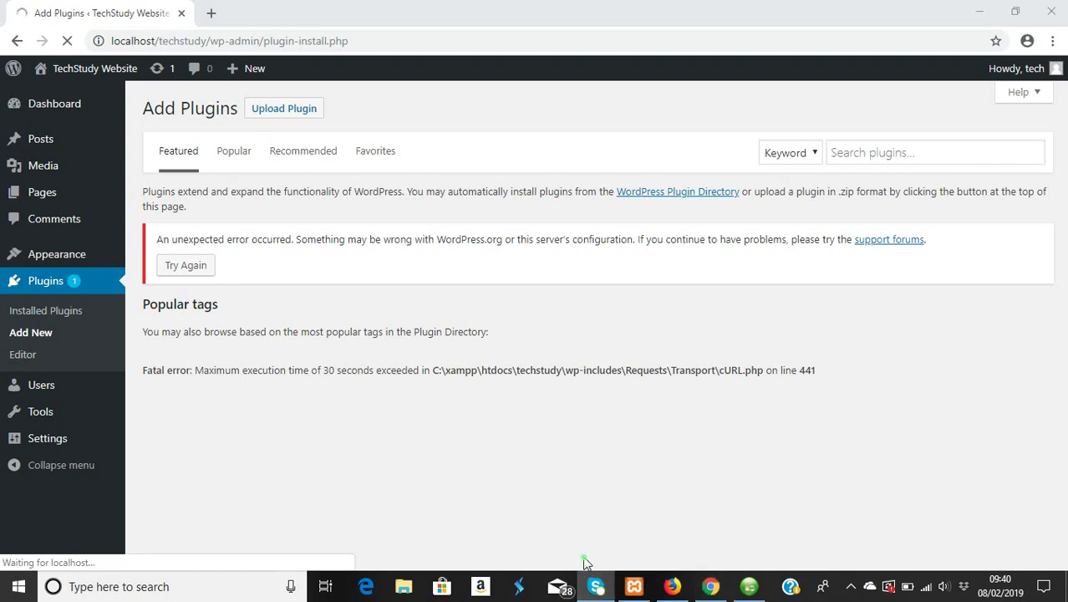
right_click(592, 578)
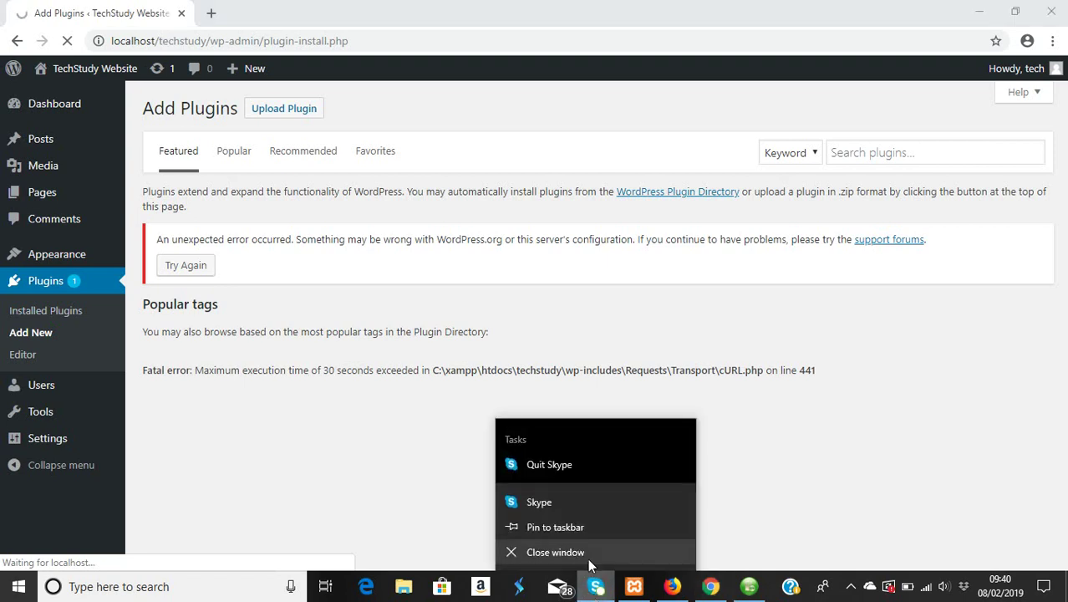
left_click(553, 465)
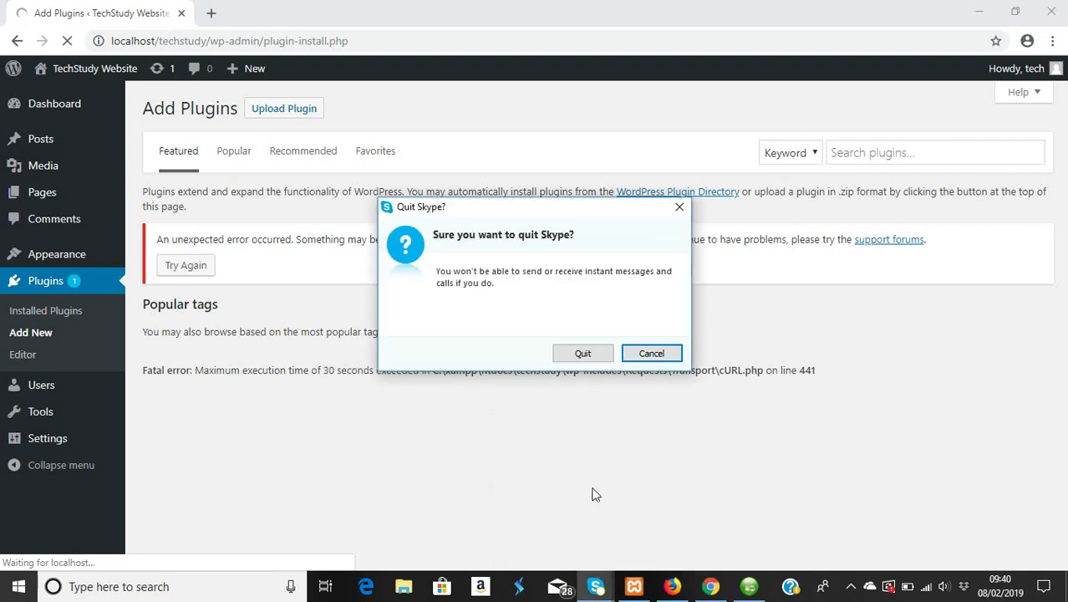
left_click(587, 353)
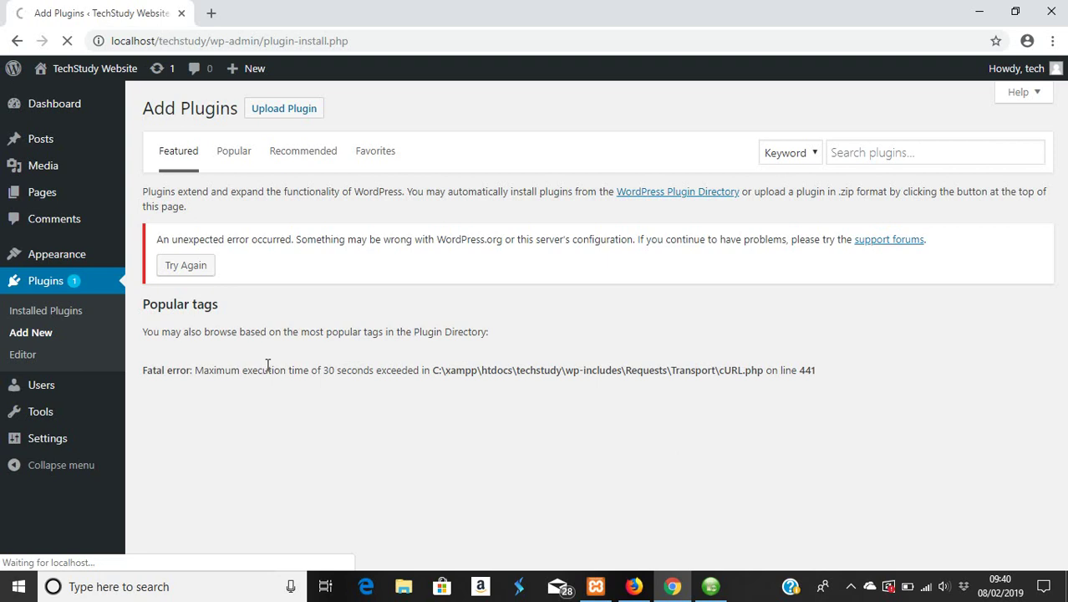
key("XF86MonBrightnessDown")
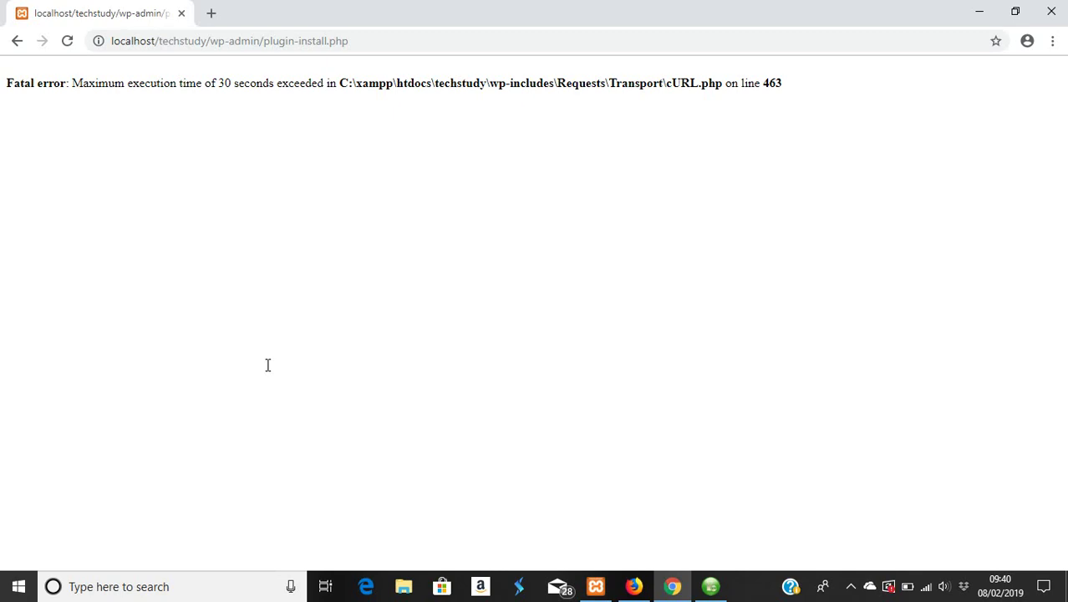
Check the status of the Apache and MySQL modules in the XAMPP Control Panel, then minimize it.
left_click(594, 587)
left_click(343, 247)
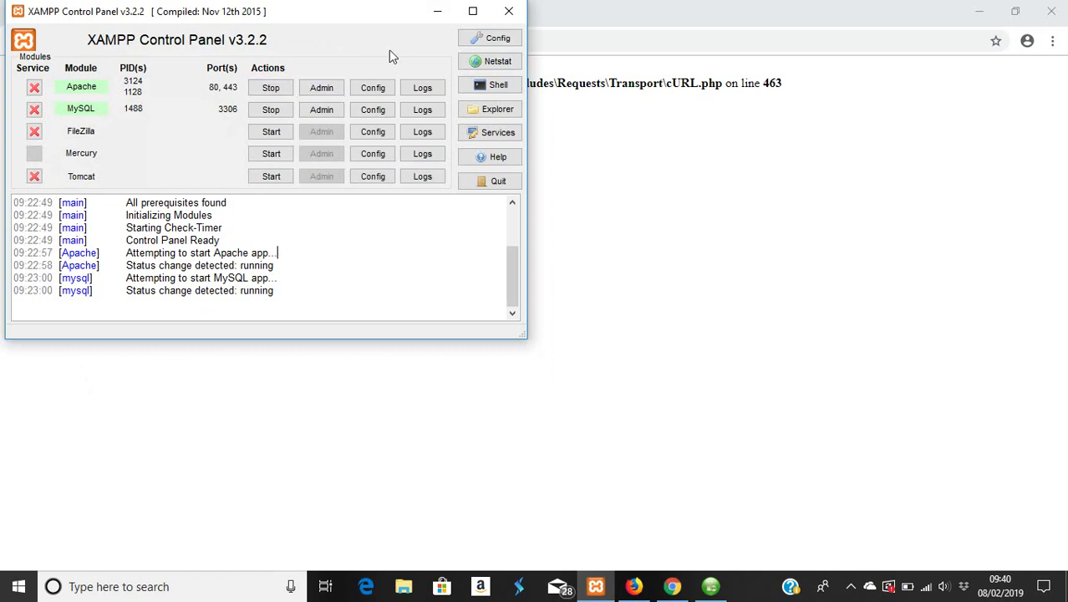
left_click(435, 13)
Shorten the browser address to localhost/techstudy/wp-admin/ and load the Dashboard.
left_click(348, 42)
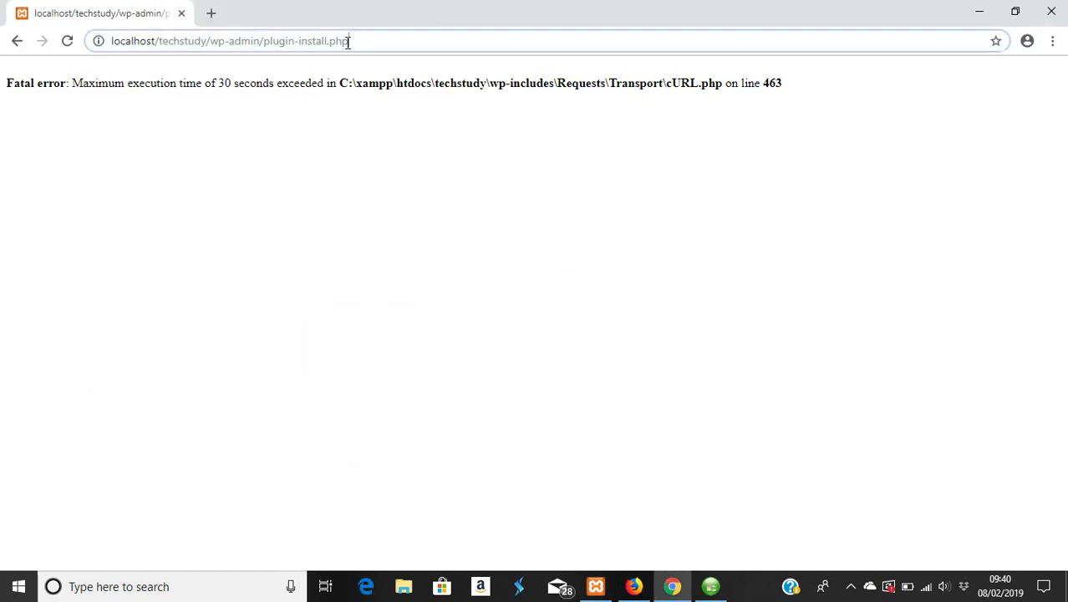
left_click(348, 42)
key("BackSpace")
key("BackSpace")
key("BackSpace")
key("BackSpace")
key("BackSpace")
key("BackSpace")
key("BackSpace")
key("BackSpace")
key("BackSpace")
key("BackSpace")
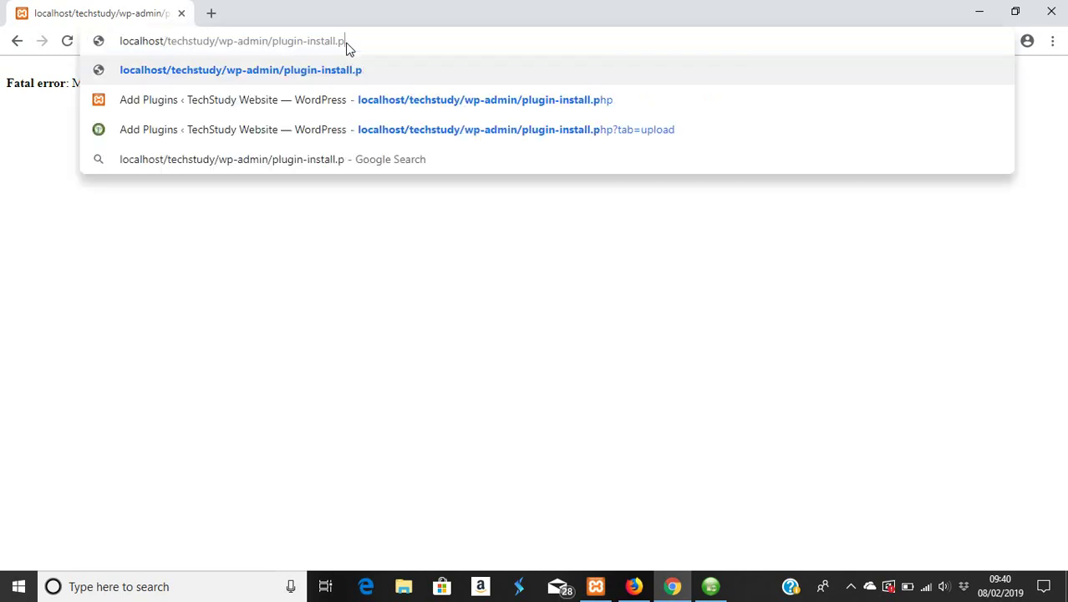
key("BackSpace")
key("BackSpace")
key("BackSpace")
key("BackSpace")
key("BackSpace")
key("BackSpace")
key("BackSpace")
key("BackSpace")
key("BackSpace")
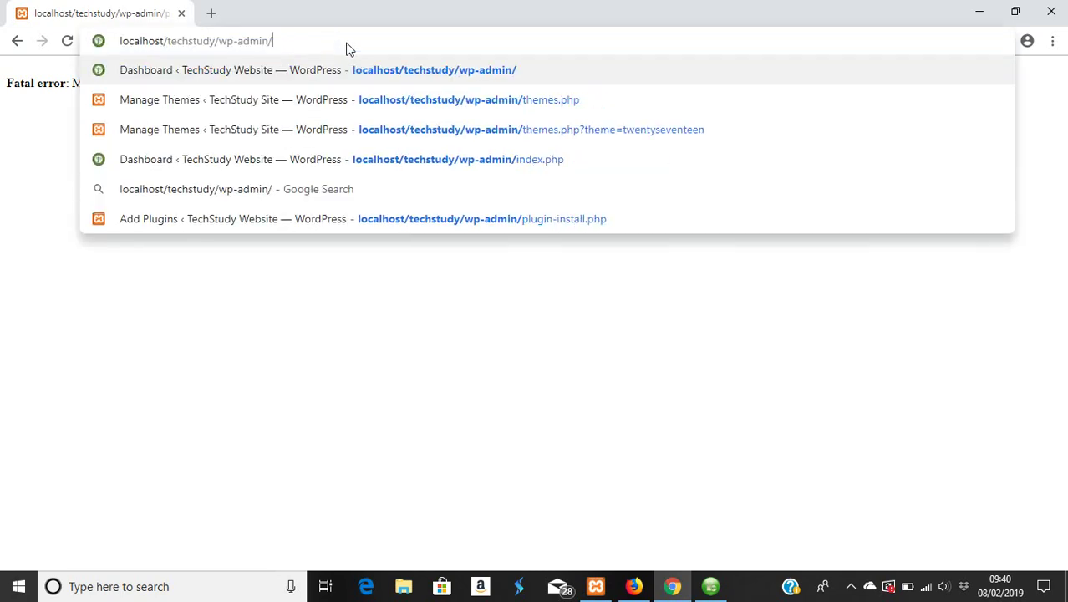
key("Return")
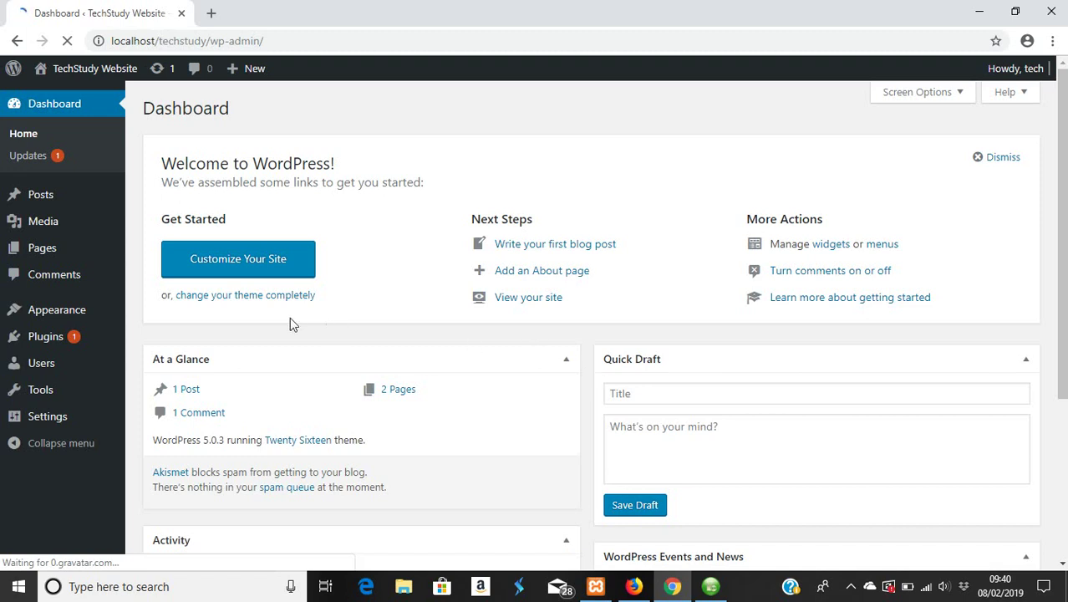
Open the page for adding new plugins from the Dashboard.
mouse_move(72, 337)
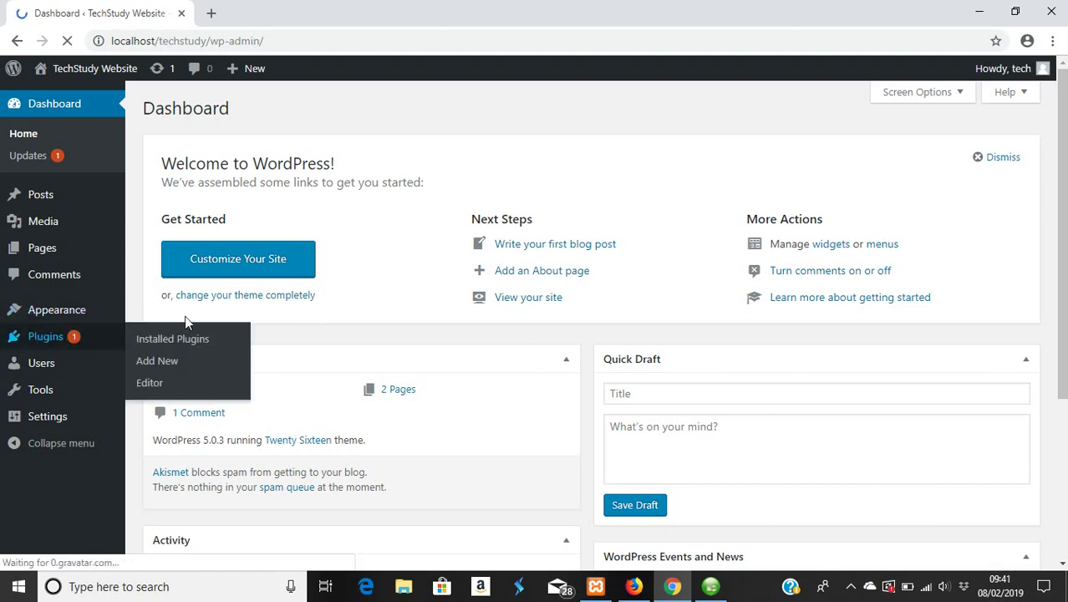
left_click(163, 362)
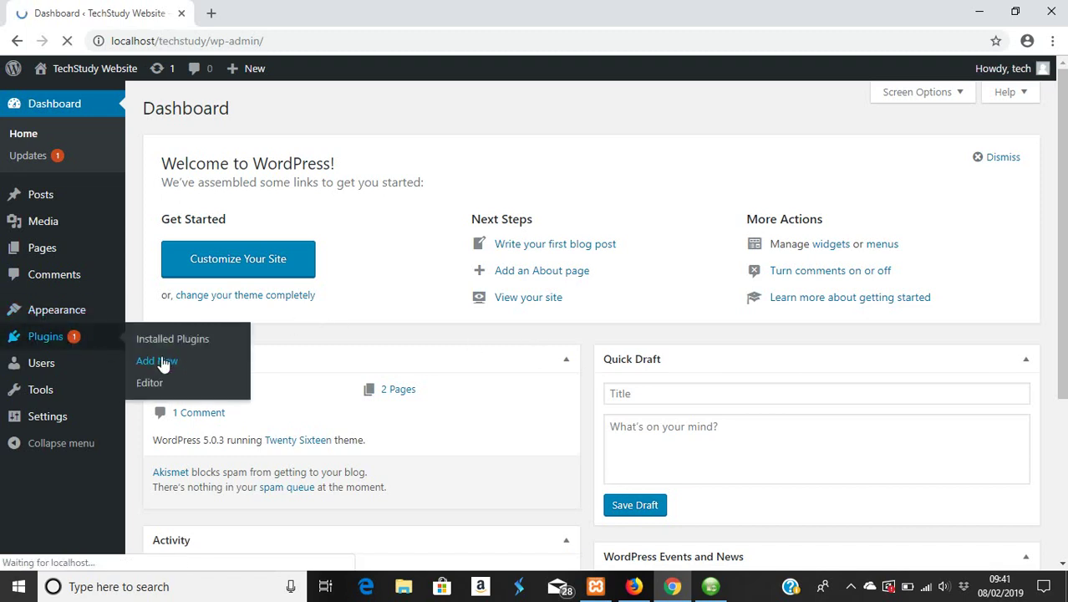